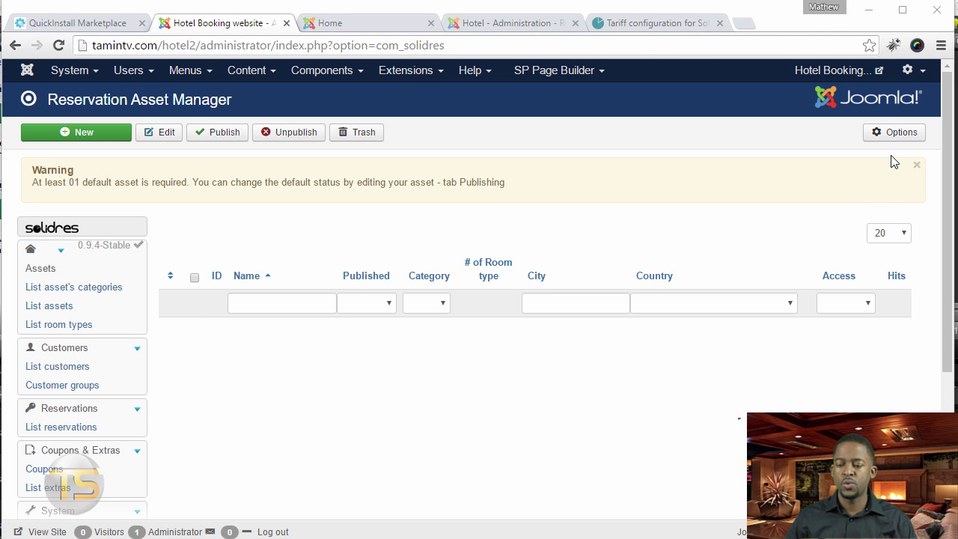
Open the Solidres component options and set the date format to 08/26/2014
click(896, 135)
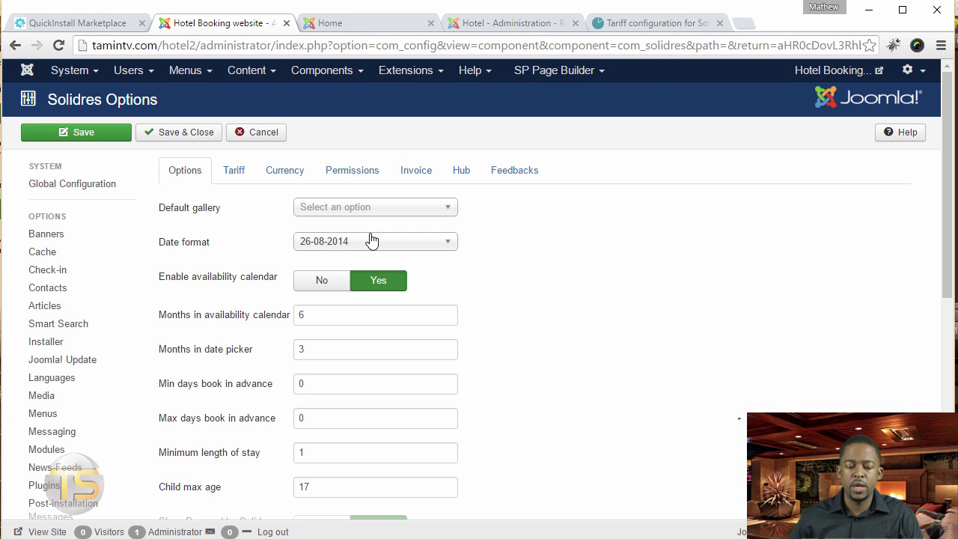
click(318, 214)
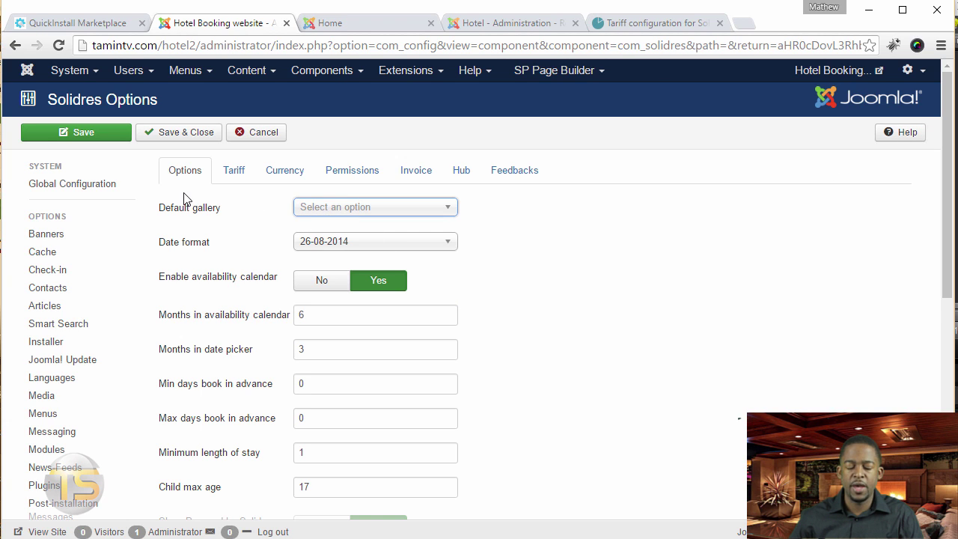
click(355, 246)
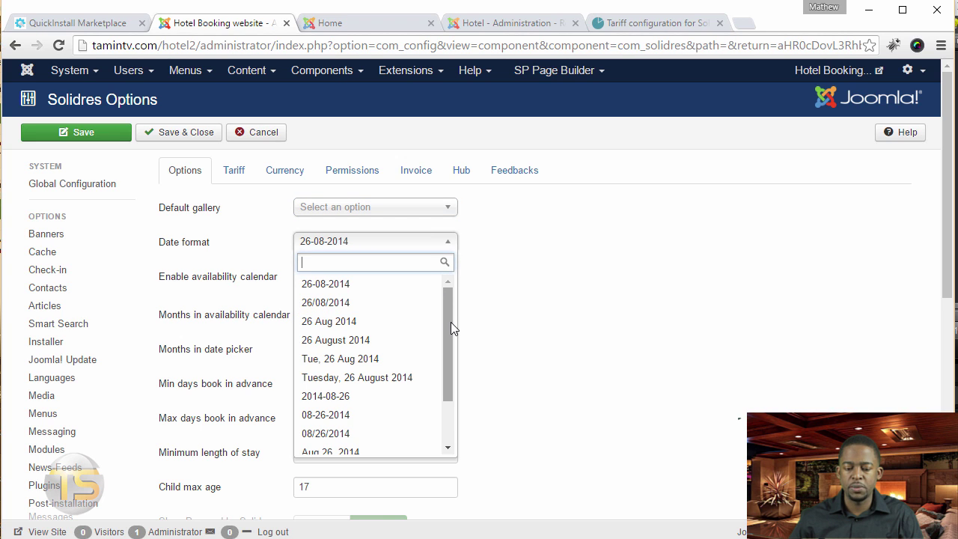
drag(451, 332, 449, 368)
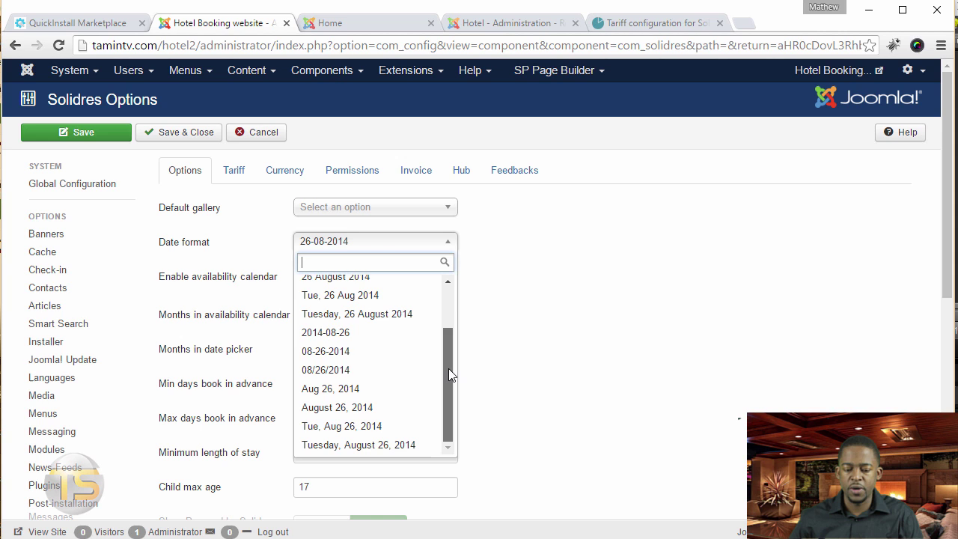
click(354, 370)
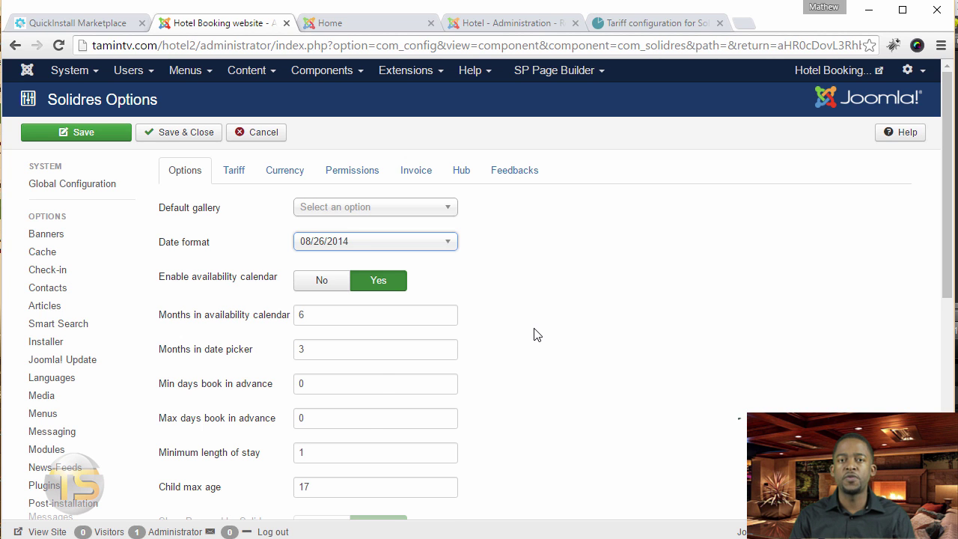
scroll(534, 334, down, 4)
scroll(535, 334, up, 4)
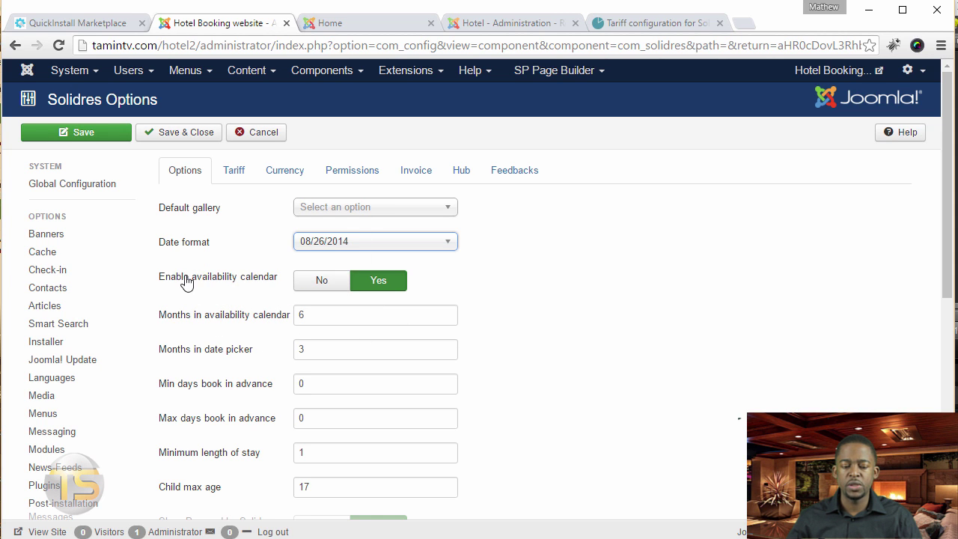
Switch the availability calendar off and back on in the general options
mouse_move(180, 300)
click(320, 283)
click(384, 286)
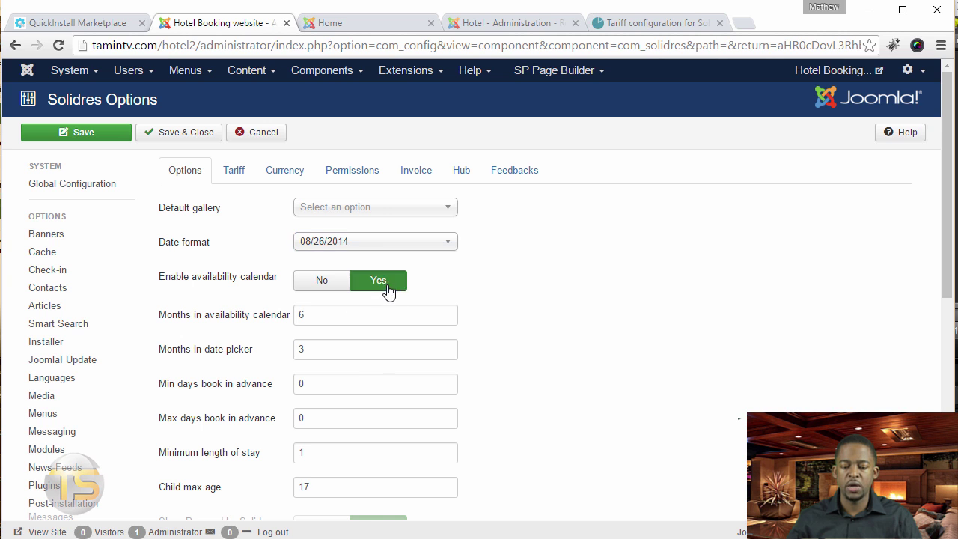
Set the week start day to Sun in the general Solidres options
scroll(246, 390, down, 2)
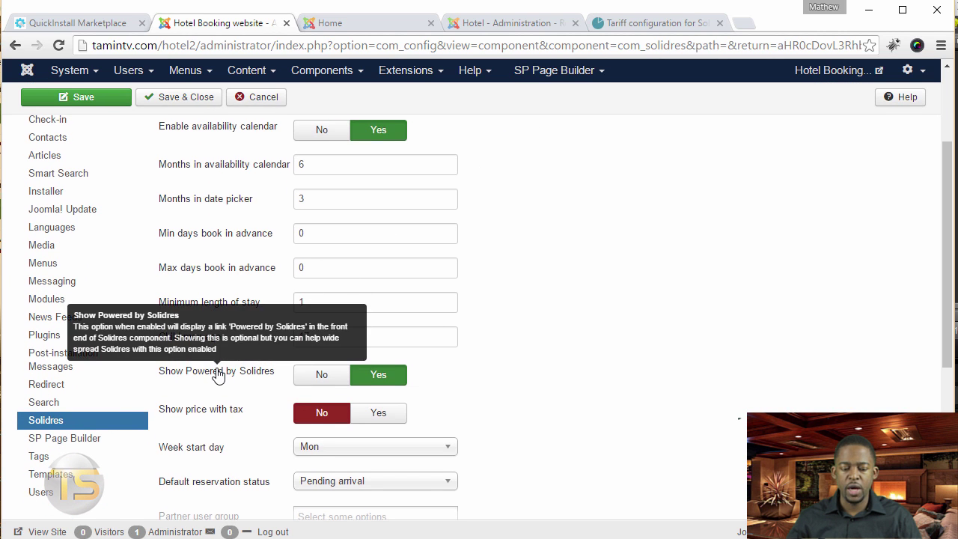
scroll(253, 270, down, 2)
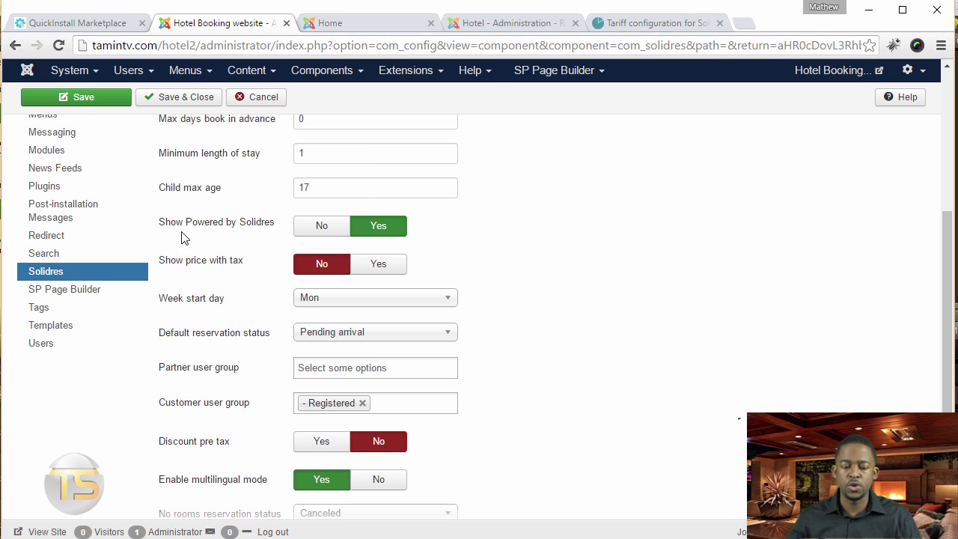
mouse_move(231, 233)
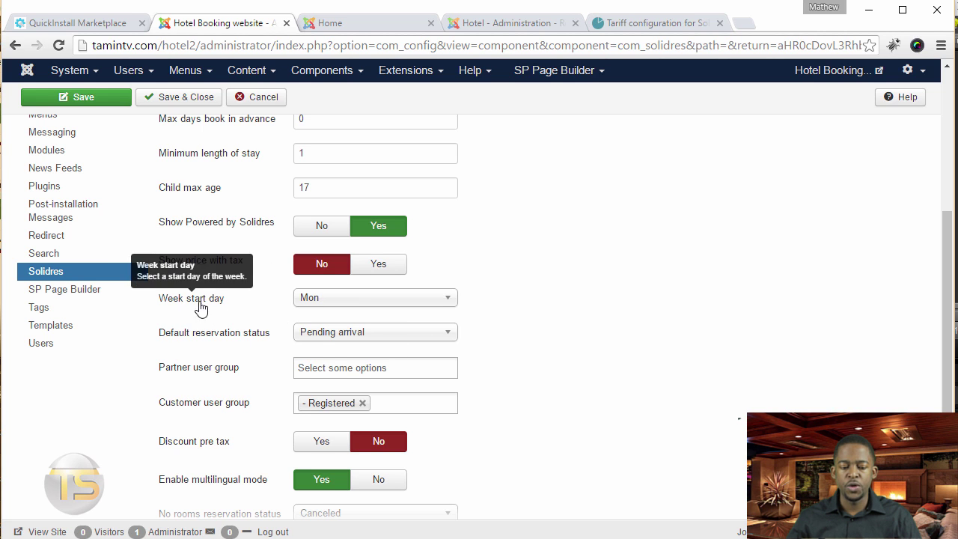
click(340, 301)
click(346, 316)
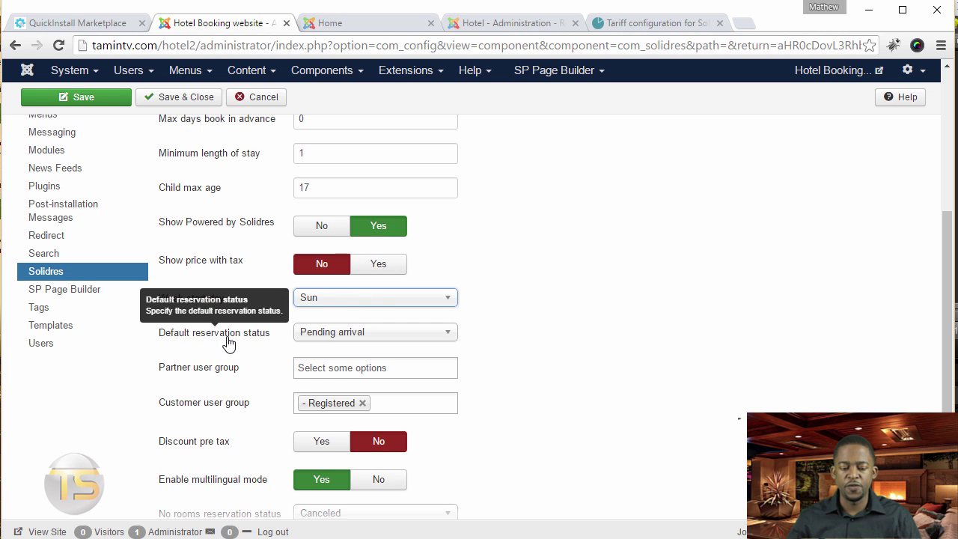
Examine the choices for default reservation status and partner user group, plus the remaining general options
click(347, 338)
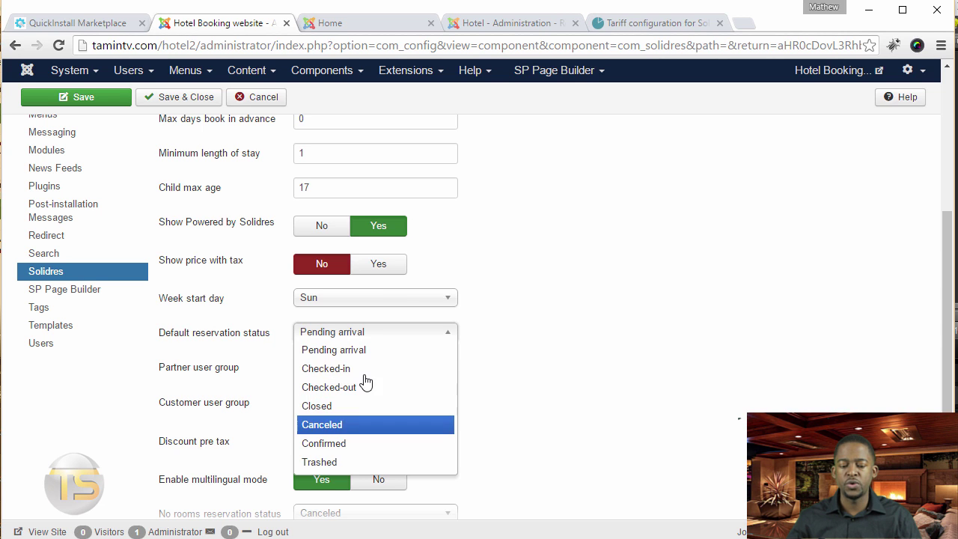
click(555, 359)
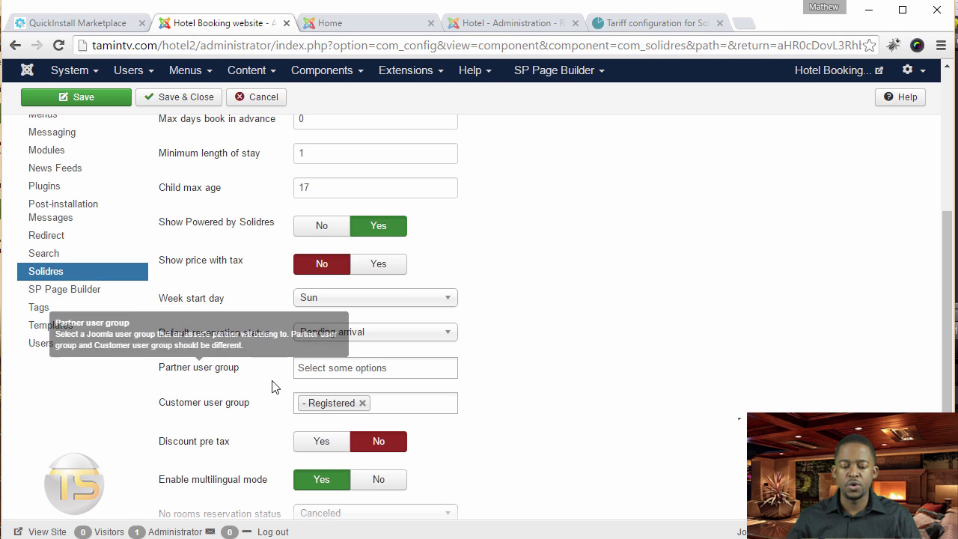
click(389, 368)
click(495, 376)
click(353, 367)
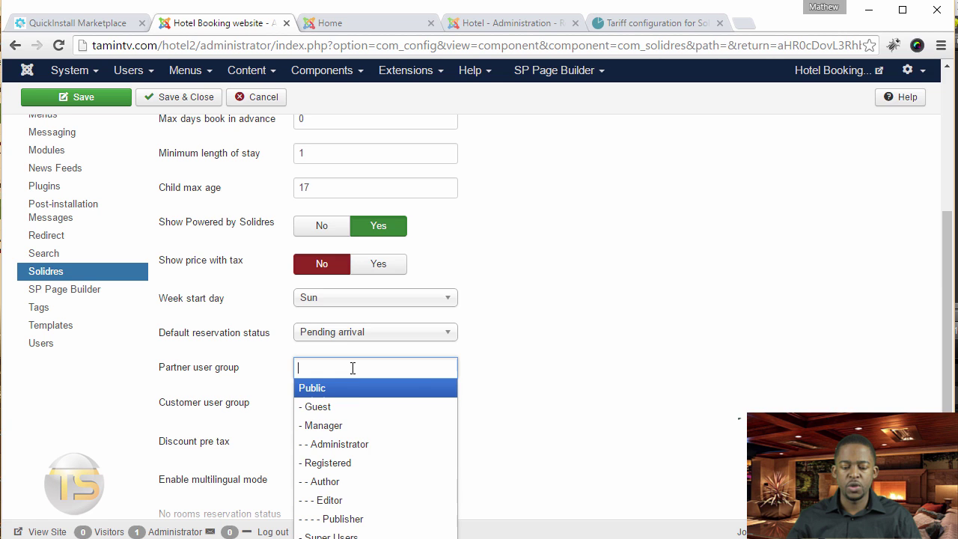
click(582, 375)
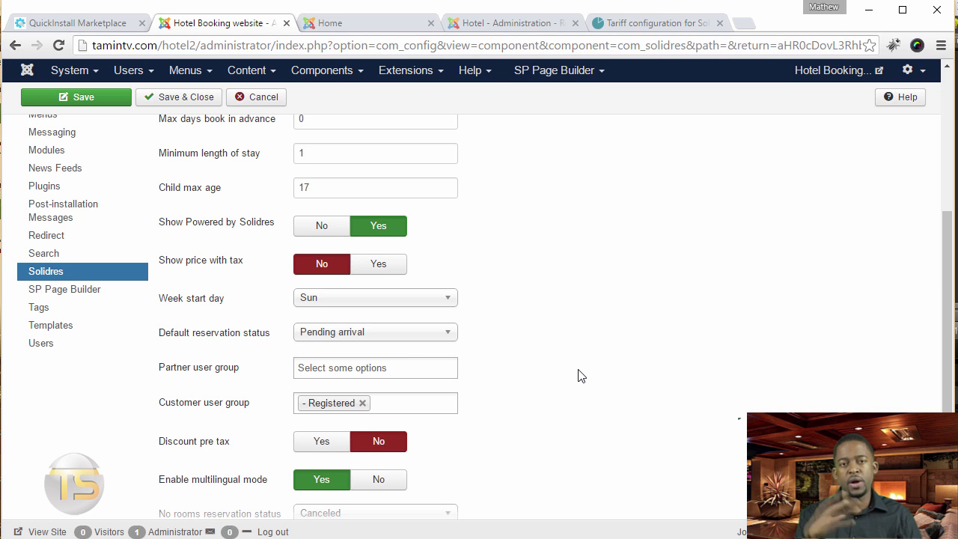
scroll(550, 384, down, 3)
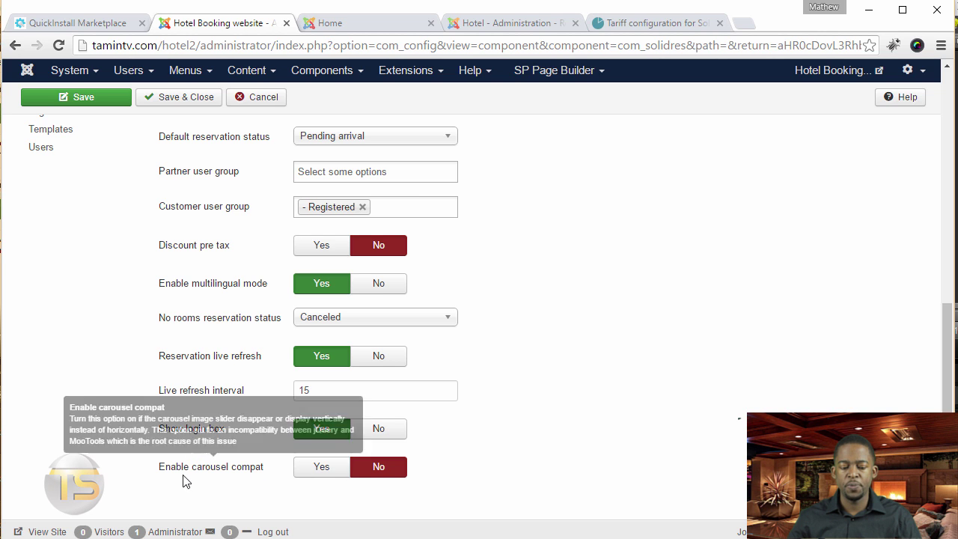
scroll(502, 432, up, 10)
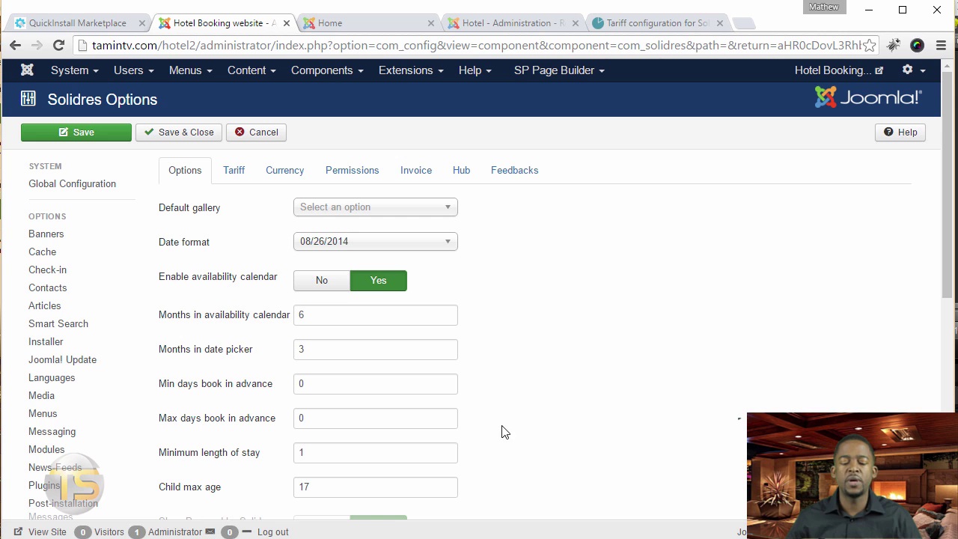
Examine the tariff, currency, permissions, invoice, hub and feedback settings of the Solidres options
click(238, 176)
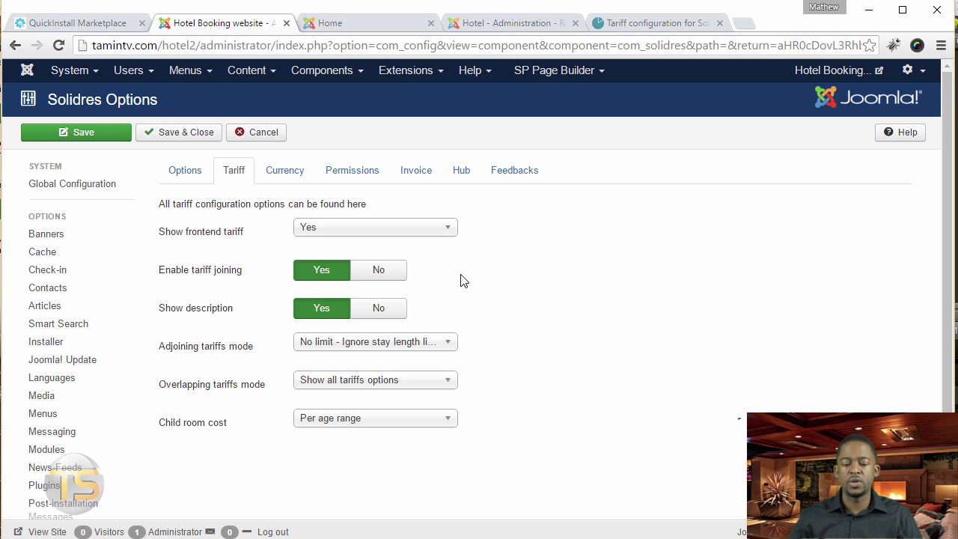
click(298, 178)
click(346, 262)
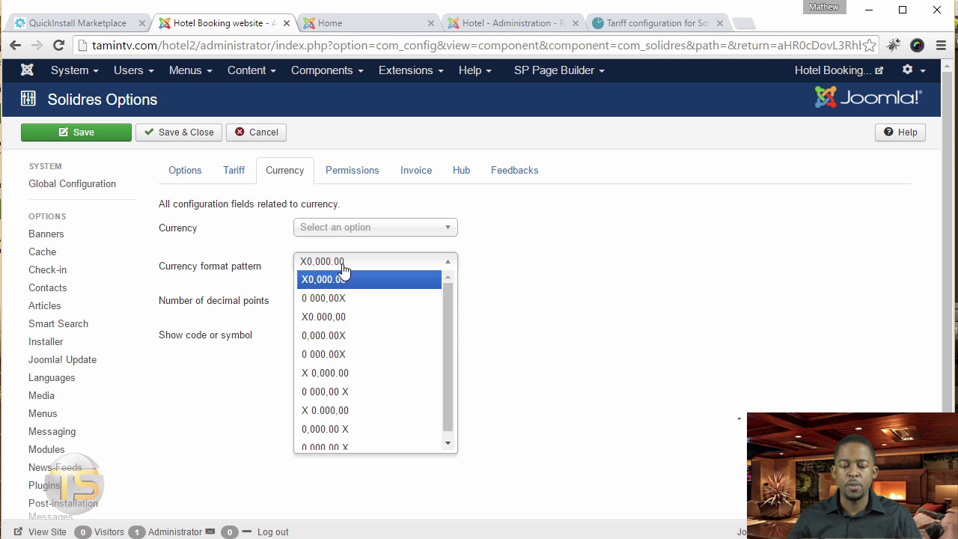
click(354, 174)
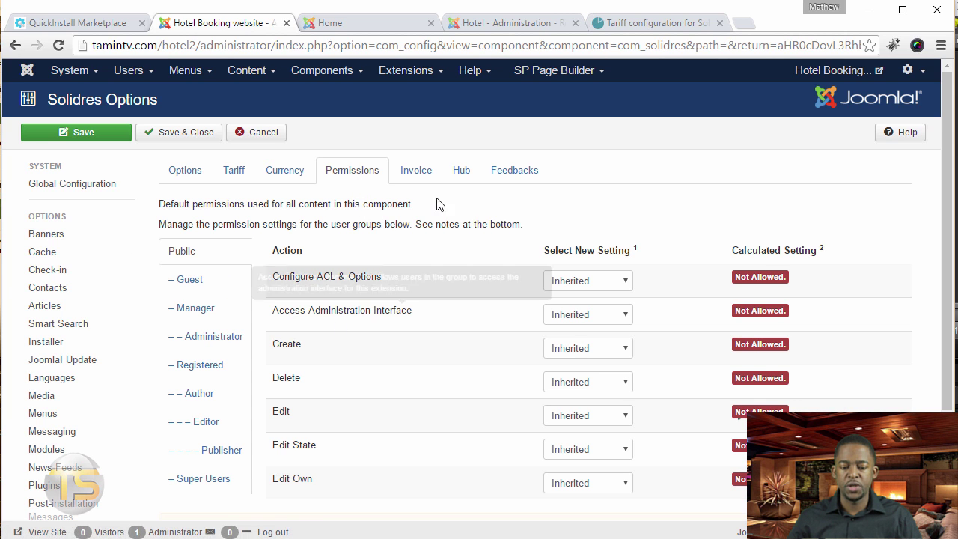
click(416, 171)
scroll(409, 295, down, 6)
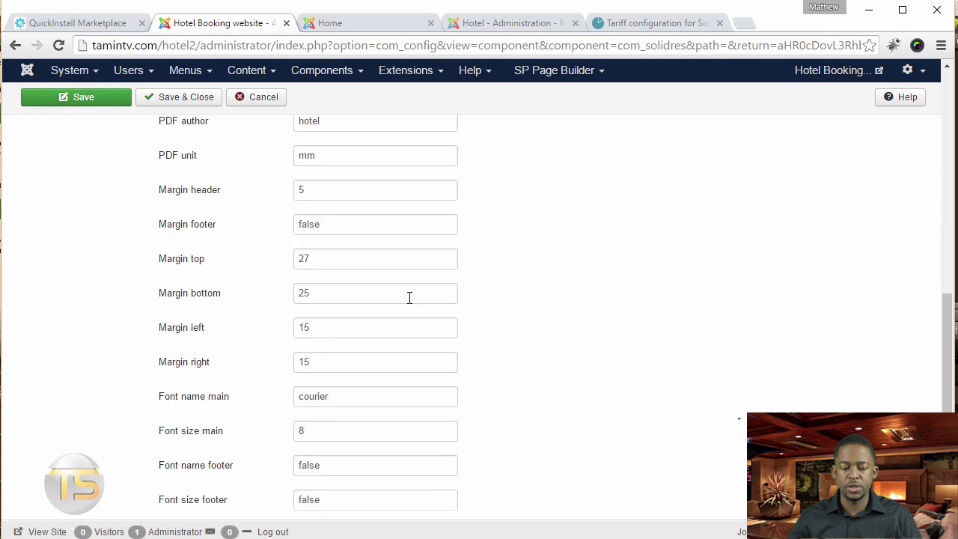
scroll(411, 306, down, 1)
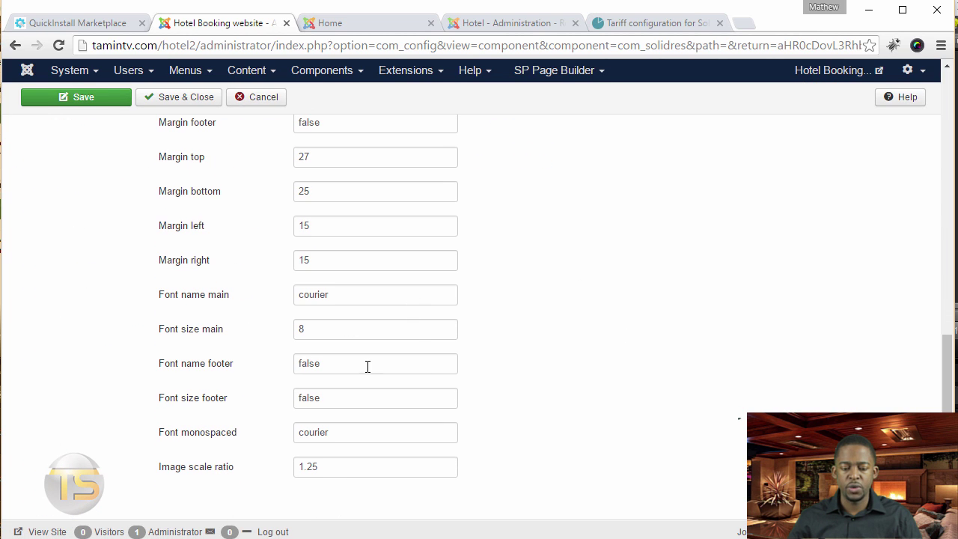
scroll(499, 428, up, 8)
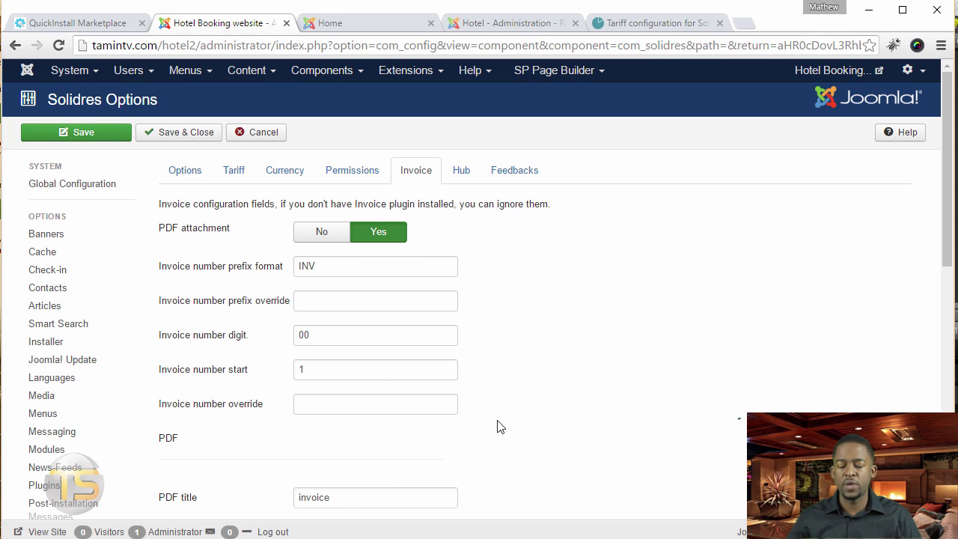
click(470, 175)
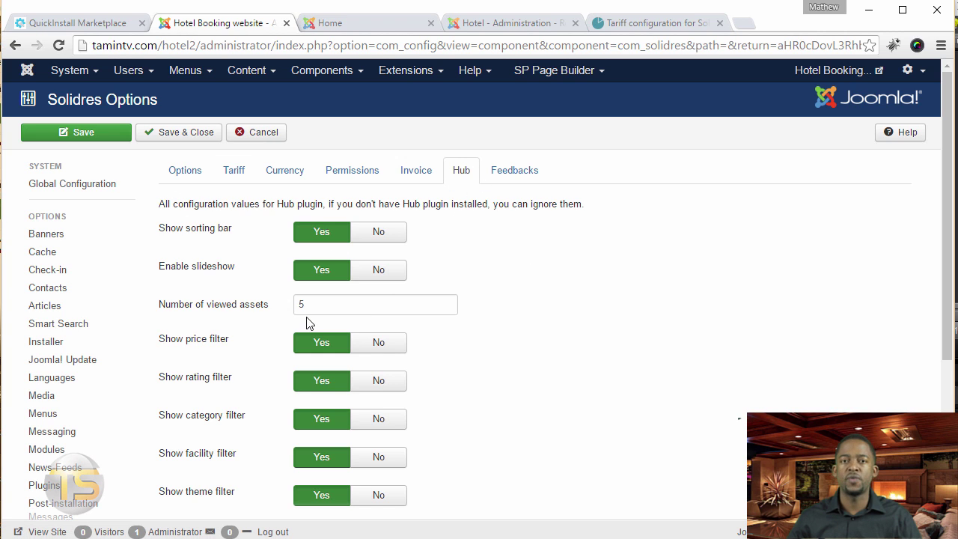
click(515, 171)
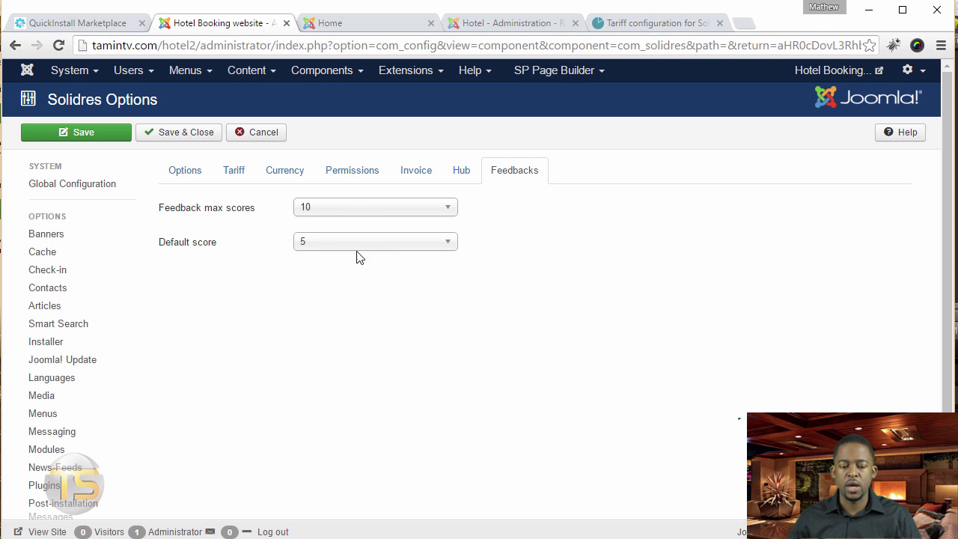
Return to the Solidres Reservation Asset Manager and look over its management sections
click(339, 70)
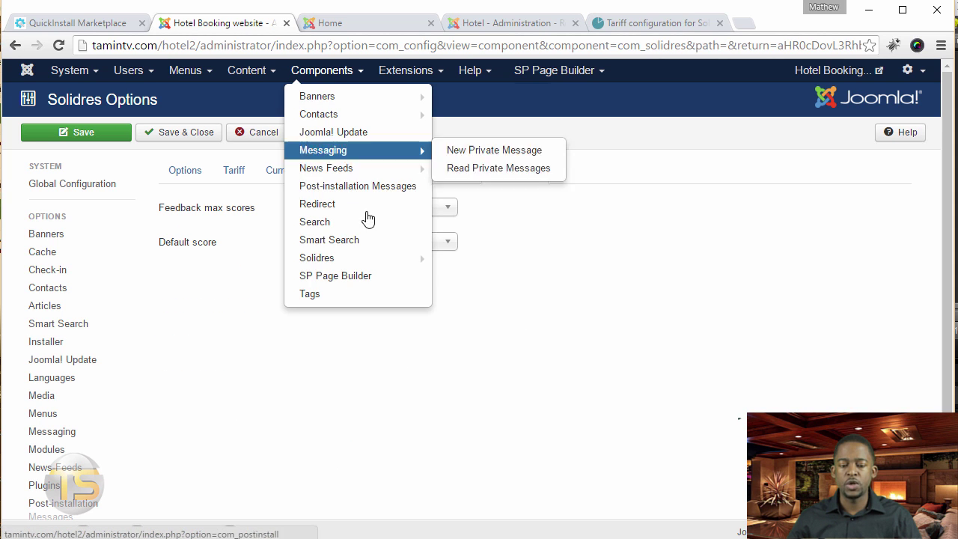
click(364, 258)
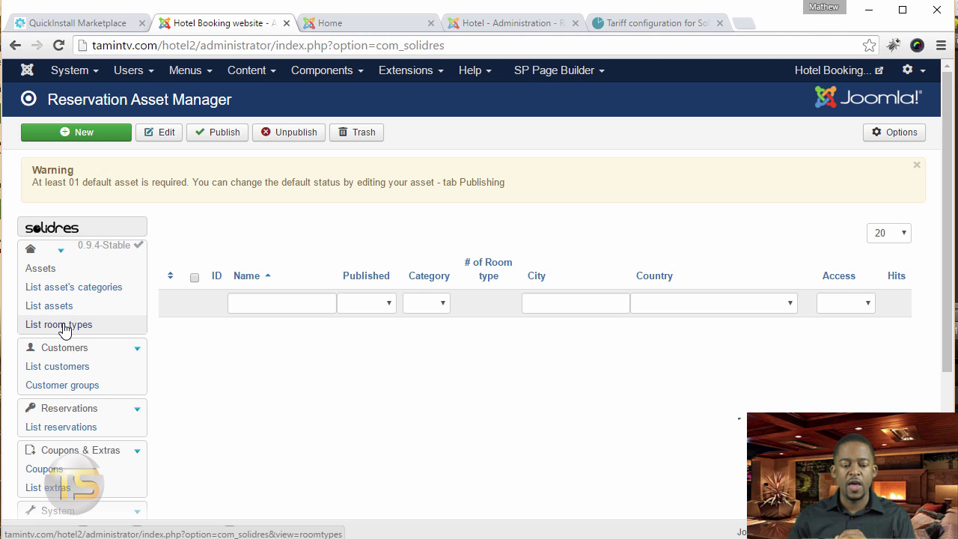
scroll(246, 343, down, 3)
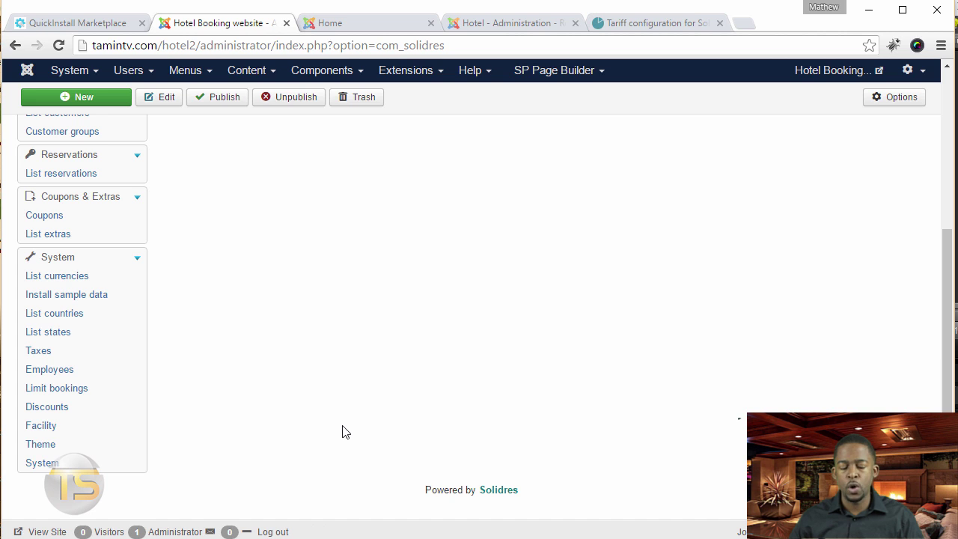
scroll(366, 422, up, 3)
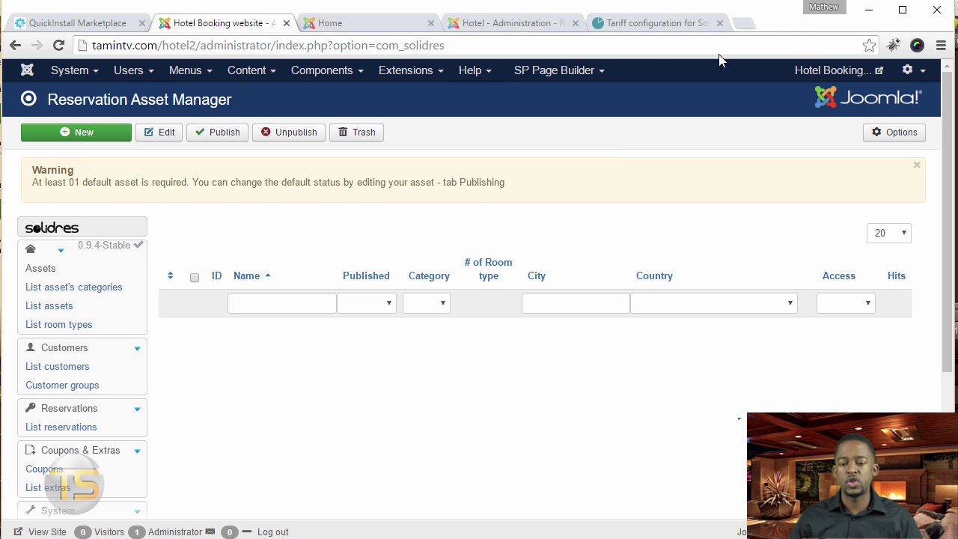
Switch to the open Solidres tariff configuration documentation page and view the site's main navigation
click(656, 29)
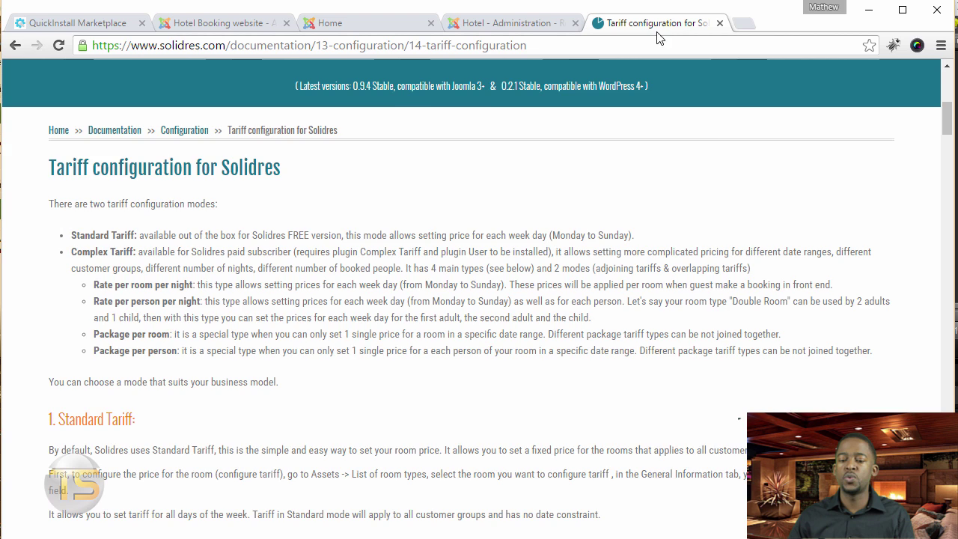
scroll(714, 138, up, 6)
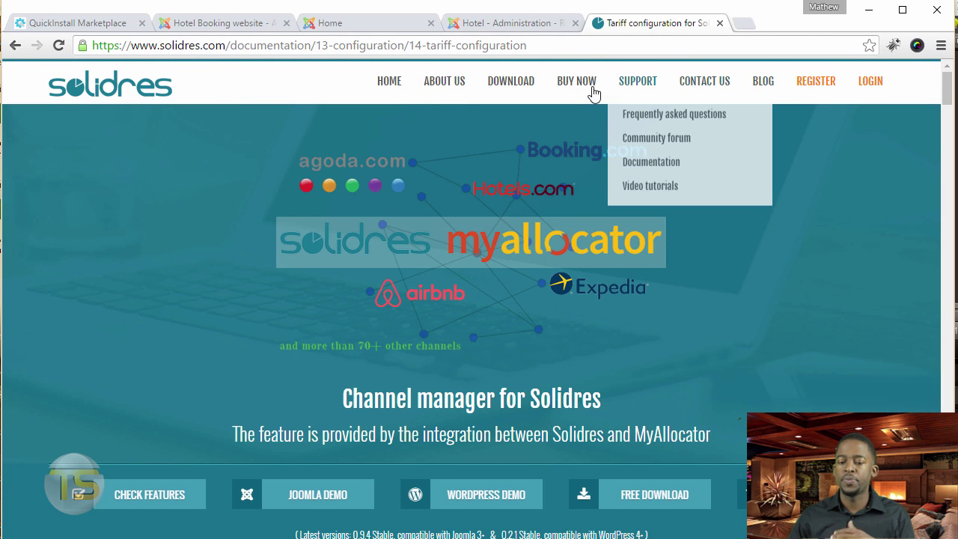